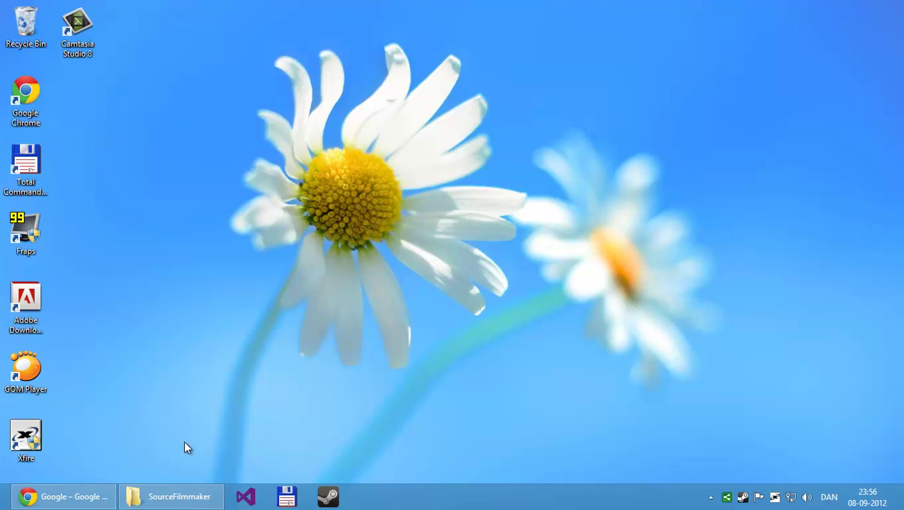
Download the view_target_camera.zip script archive from treesoft.dk in Chrome
click(58, 498)
click(305, 28)
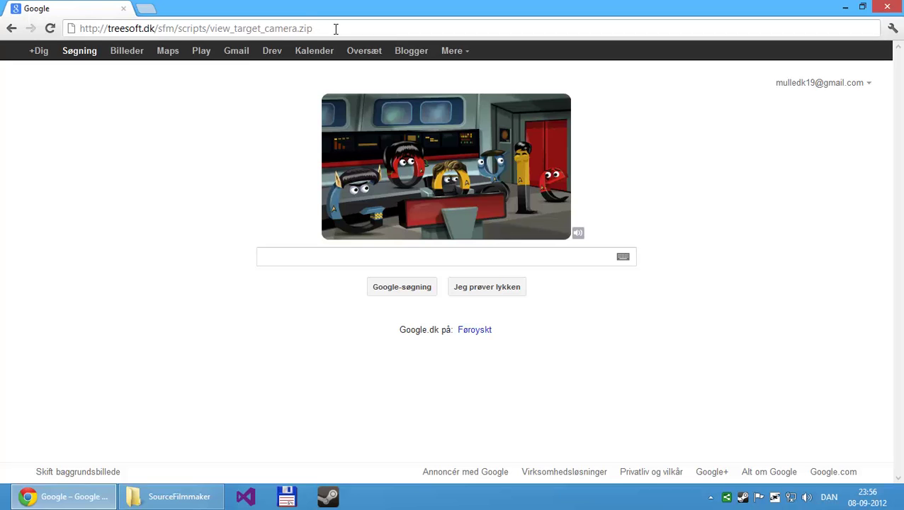
key(Return)
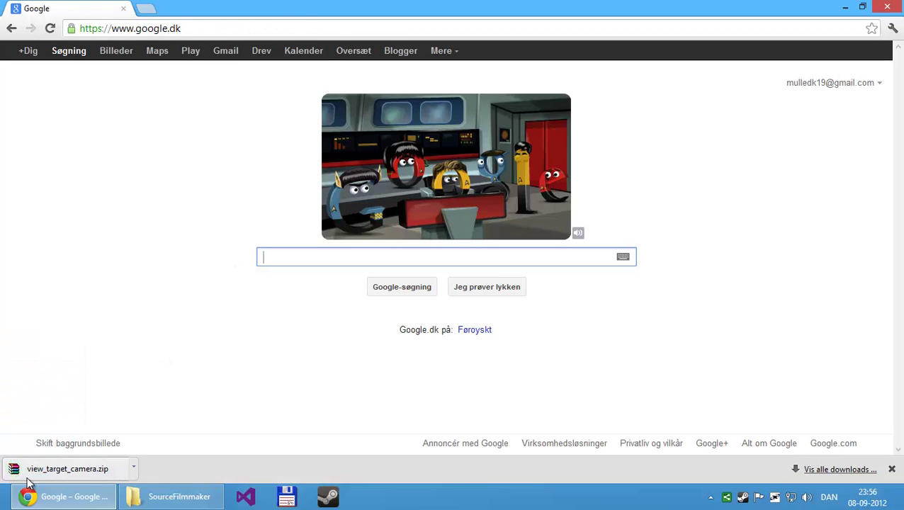
Open view_target_camera.zip and browse SourceFilmmaker to game\platform\scripts\sfm\animset
click(97, 472)
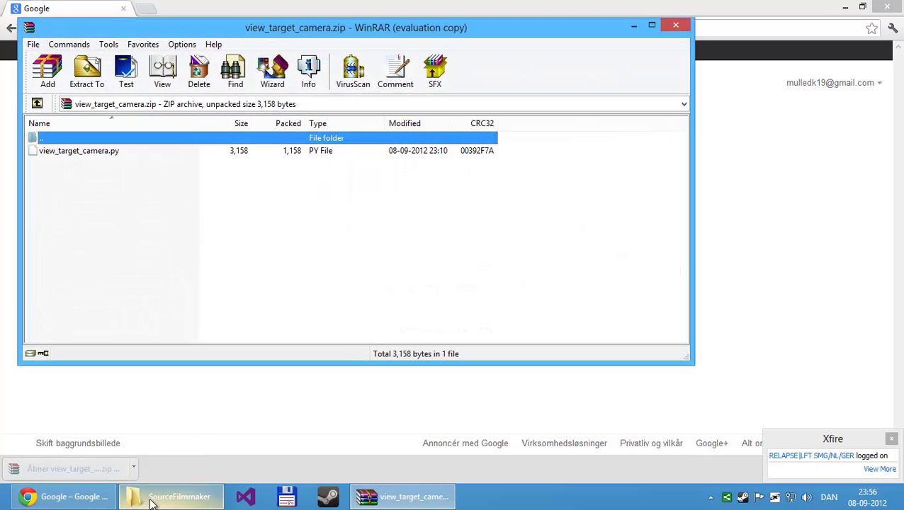
click(177, 500)
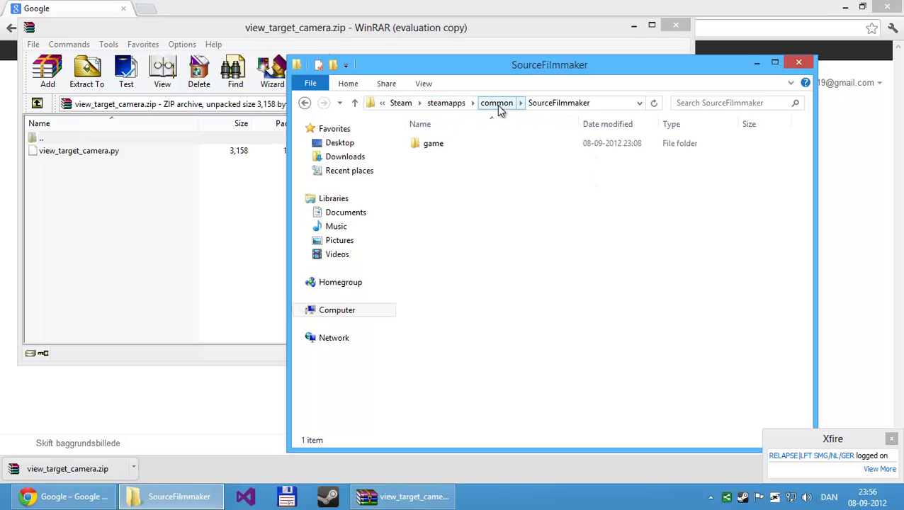
click(433, 146)
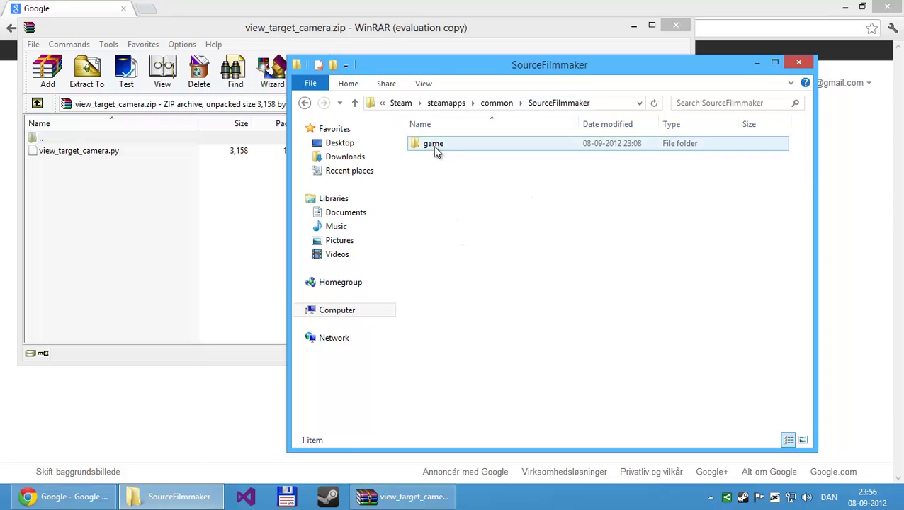
double_click(433, 146)
double_click(440, 185)
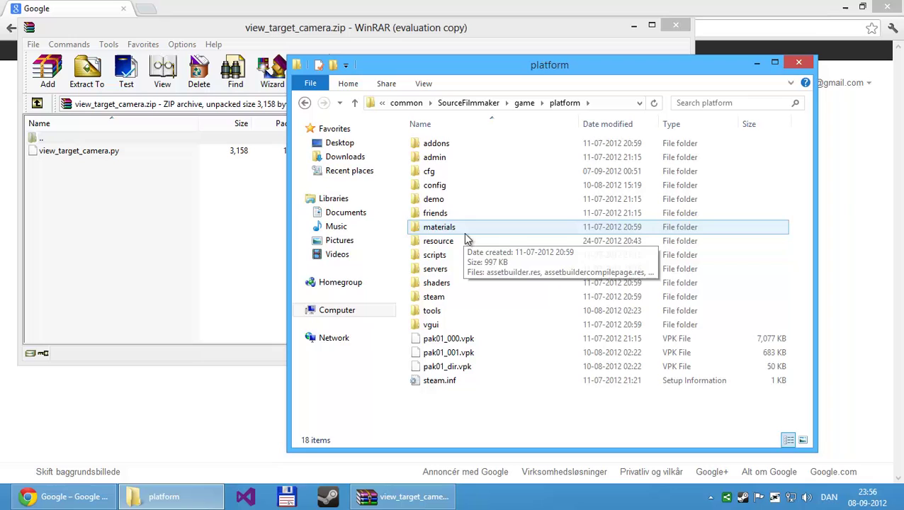
double_click(436, 254)
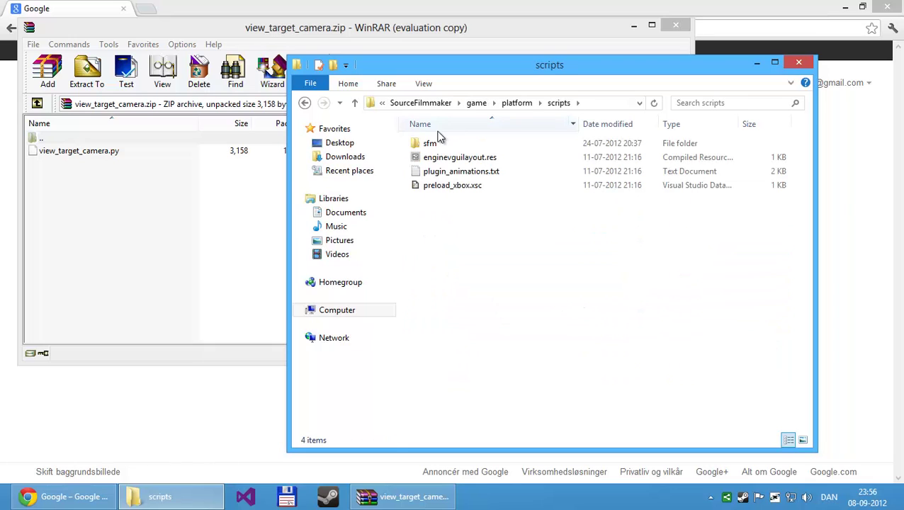
double_click(437, 143)
click(442, 146)
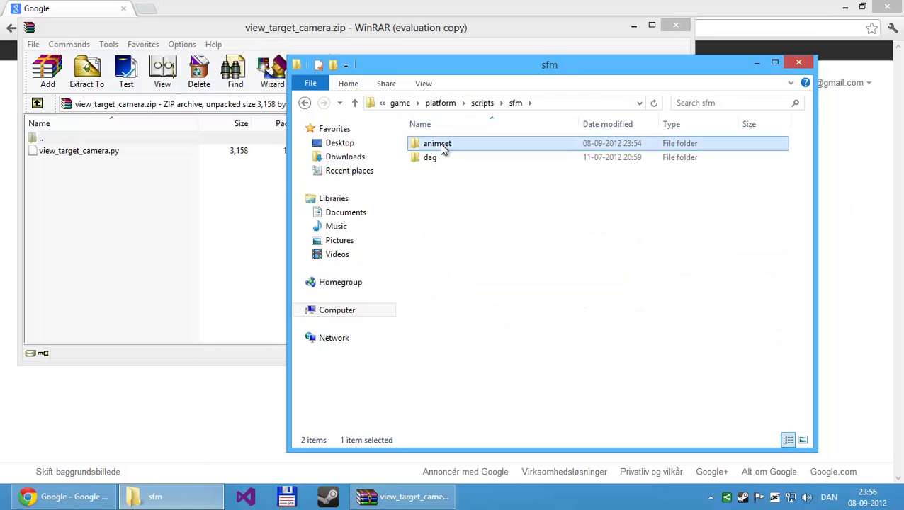
double_click(442, 146)
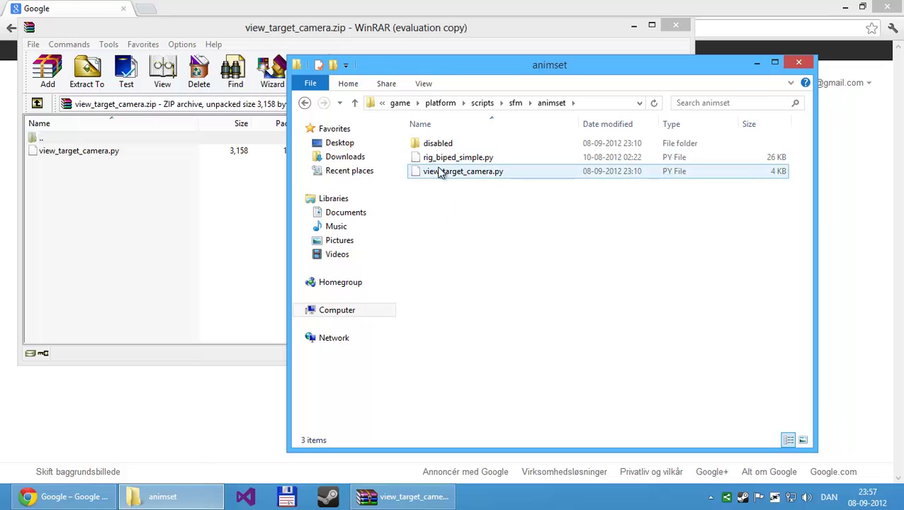
Copy view_target_camera.py into animset, replacing the old file, then close both windows
drag(78, 151, 595, 377)
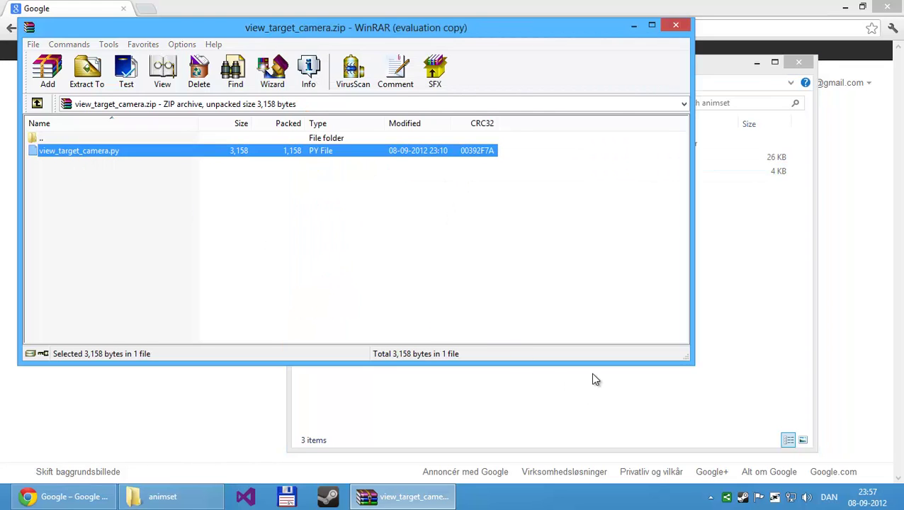
click(360, 155)
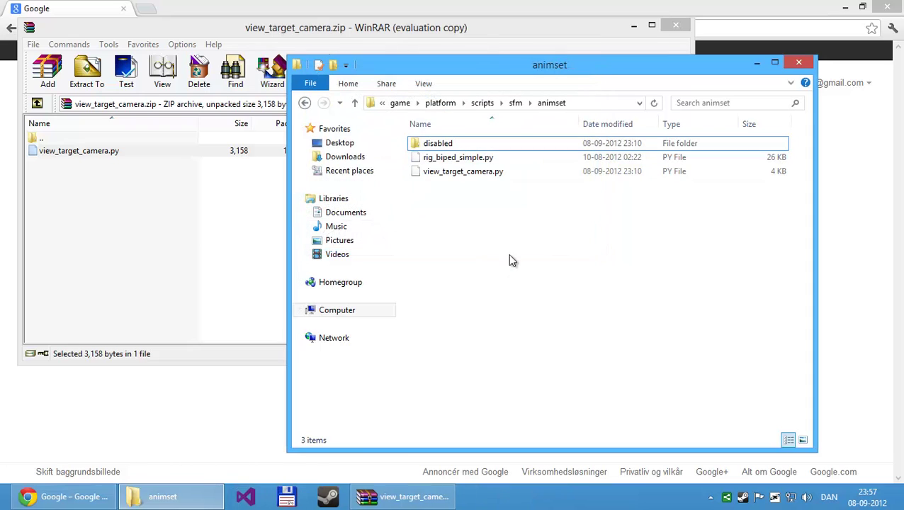
click(798, 63)
click(675, 25)
Close Chrome and launch Source Filmmaker from the Steam tray menu
click(887, 7)
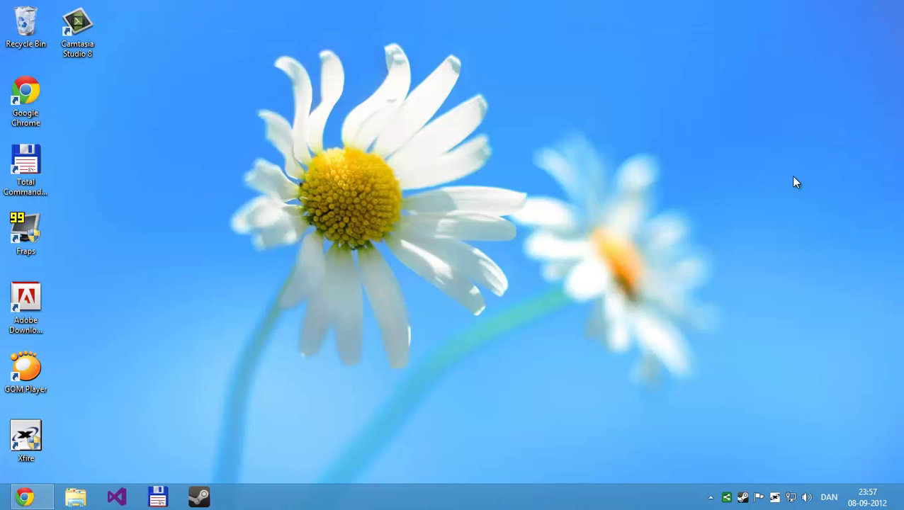
right_click(744, 501)
click(783, 295)
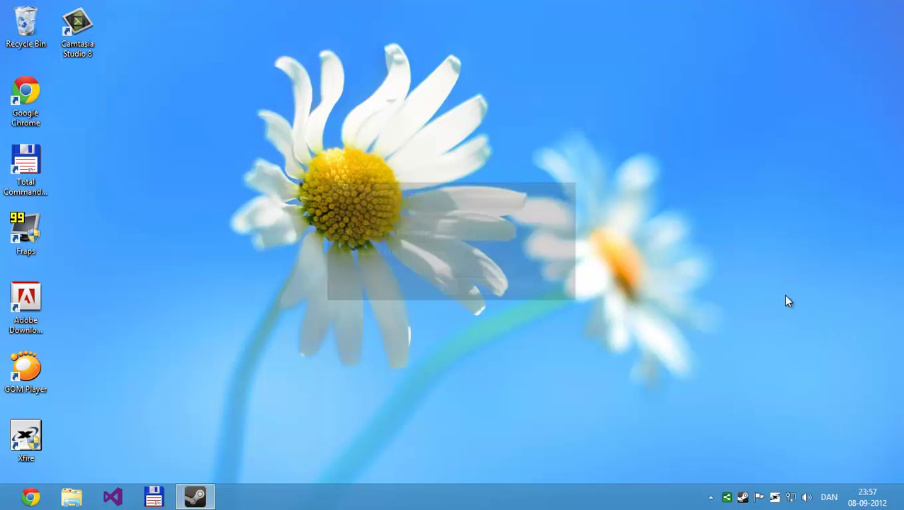
click(481, 286)
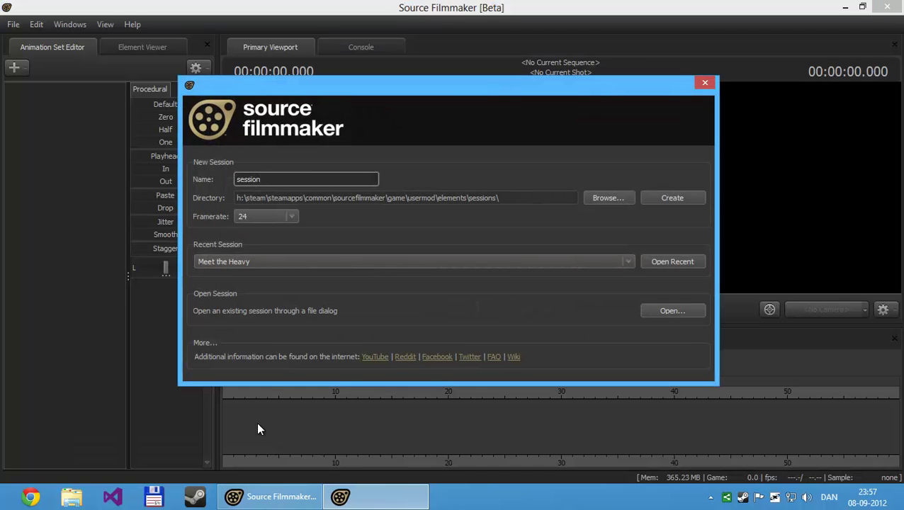
Create a new session named 'session' and load the ctf_sawmill map
click(667, 201)
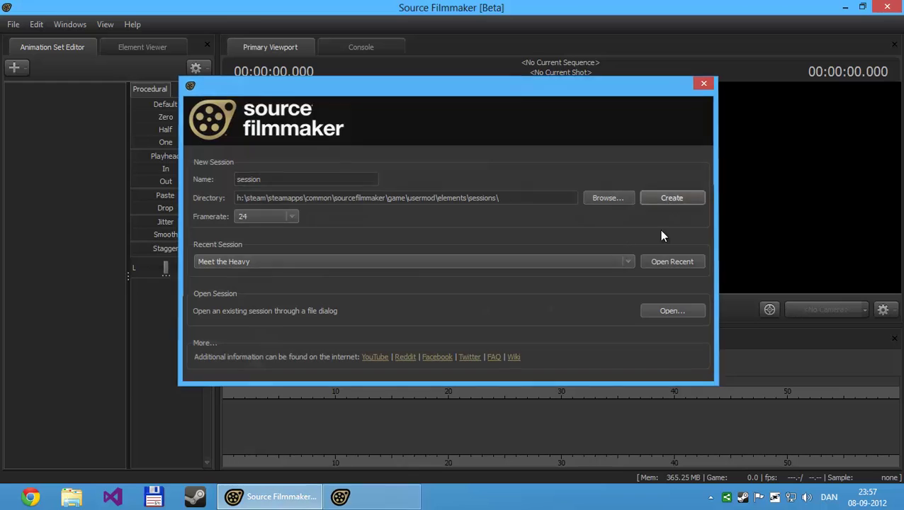
right_click(641, 278)
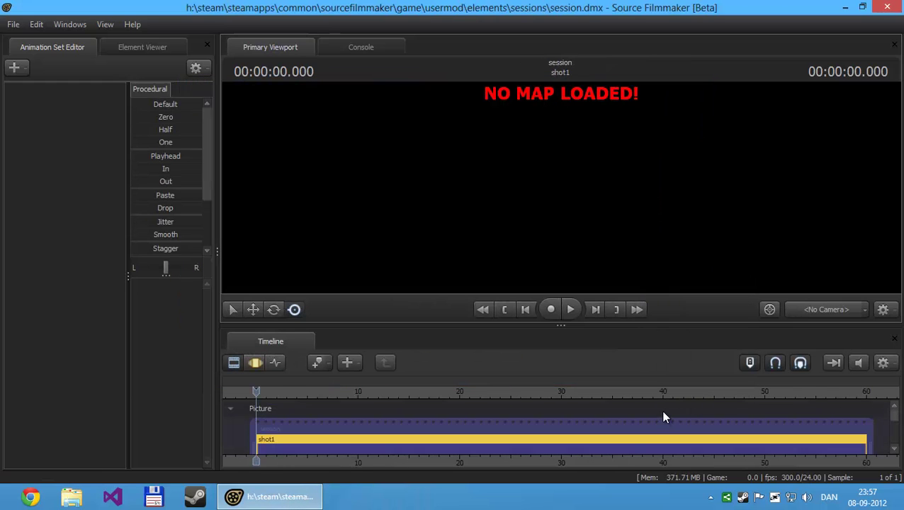
click(658, 413)
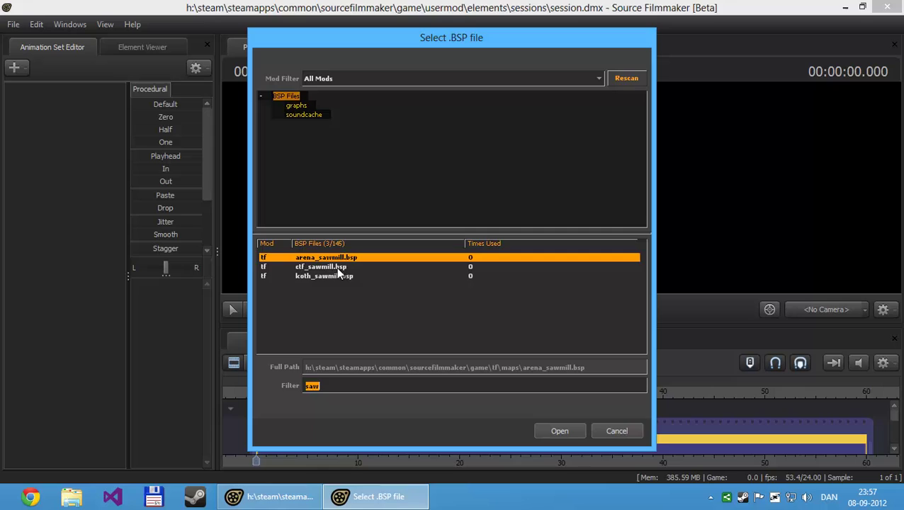
double_click(338, 267)
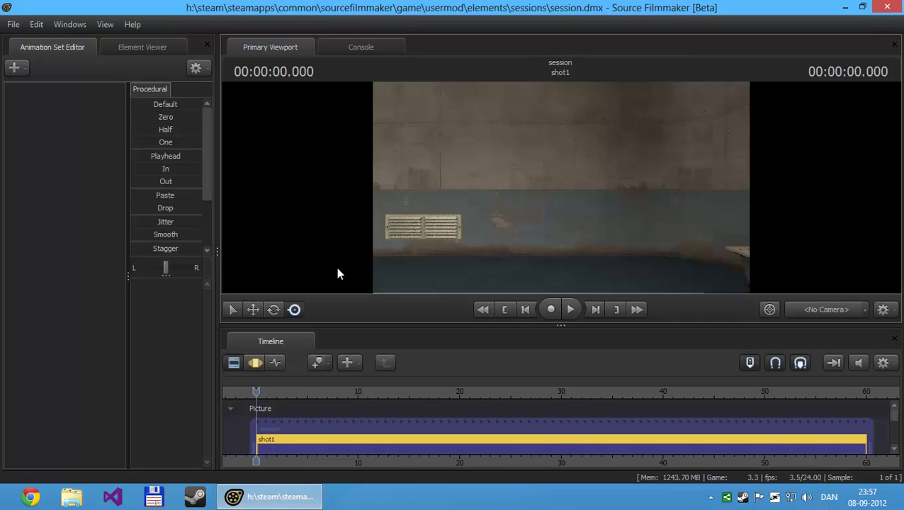
Add a new scene camera, camera1, and fly it into the barn interior facing the floor rug
click(863, 310)
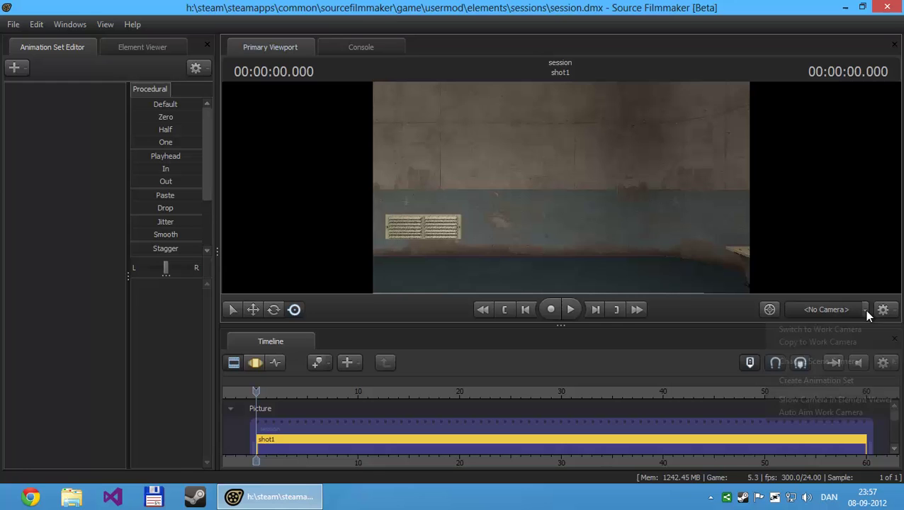
mouse_move(816, 366)
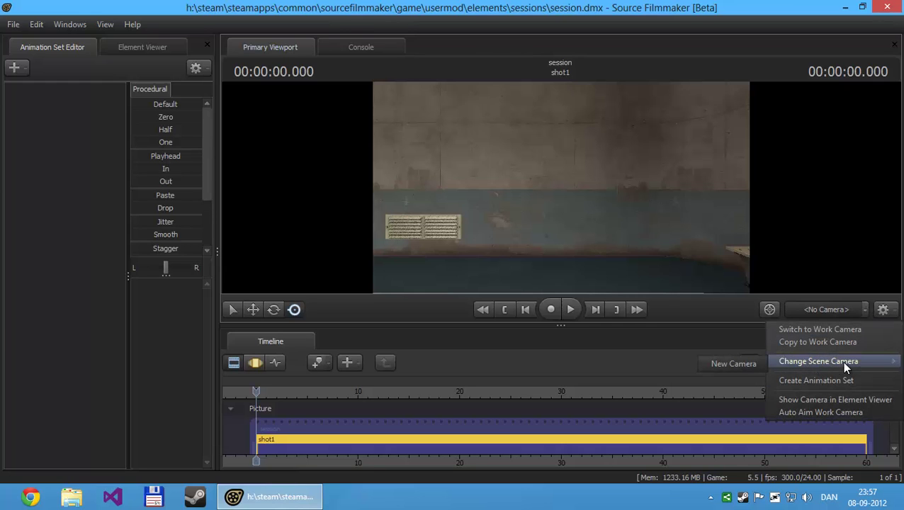
click(738, 364)
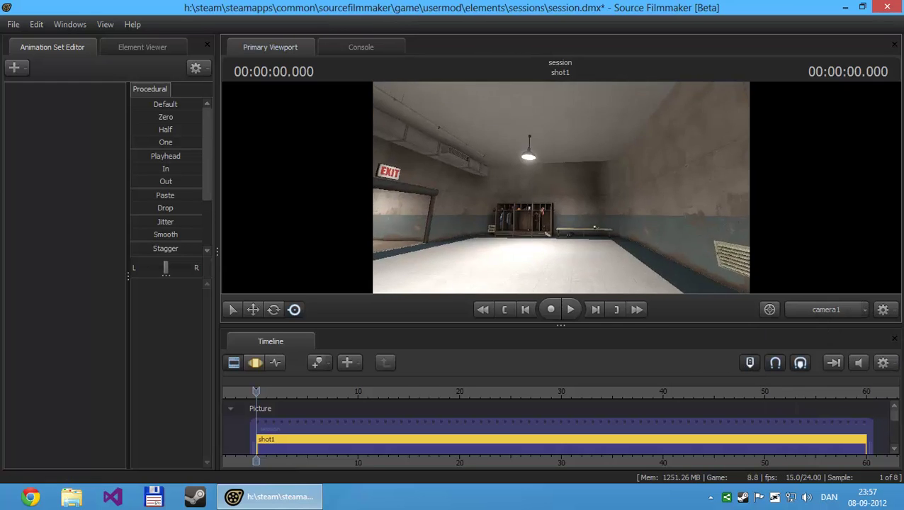
mouse_move(561, 188)
mouse_down()
mouse_move(538, 182)
mouse_move(560, 193)
mouse_up()
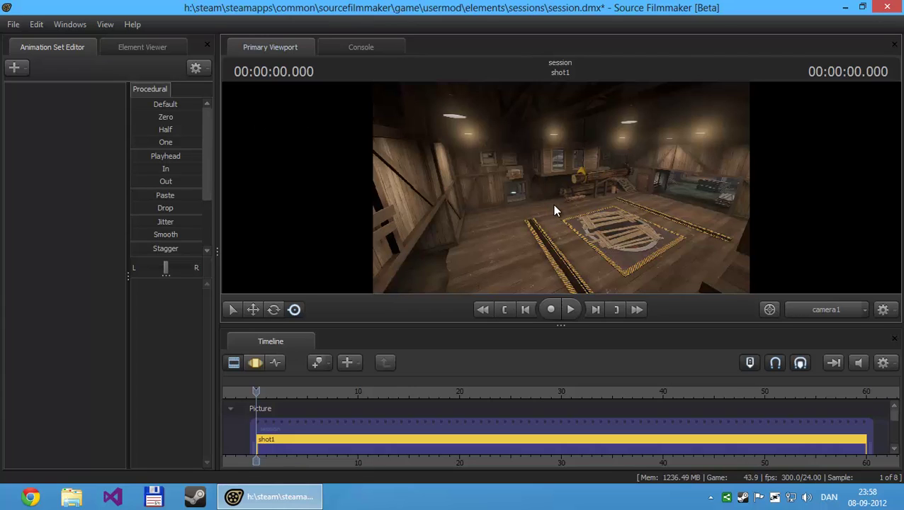
Create camera1's animation set, select its transform, and orbit the Work Camera to see its frustum
click(863, 308)
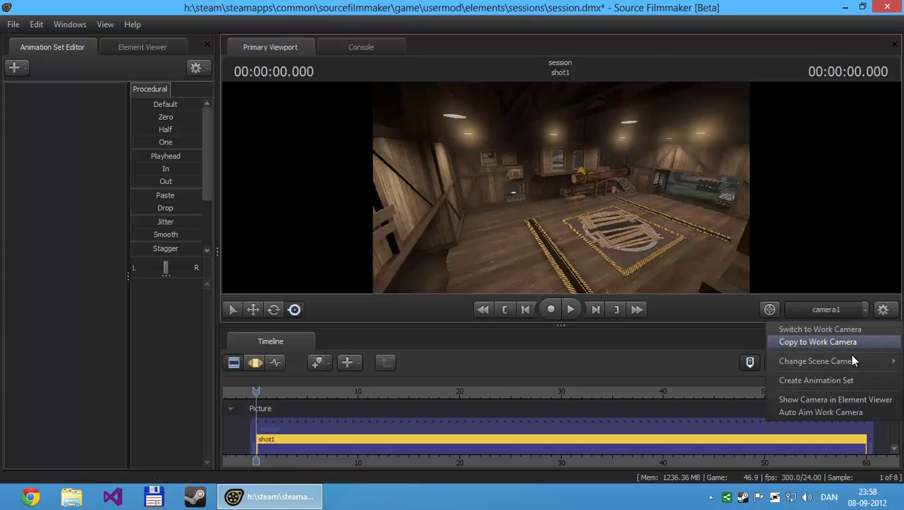
click(816, 380)
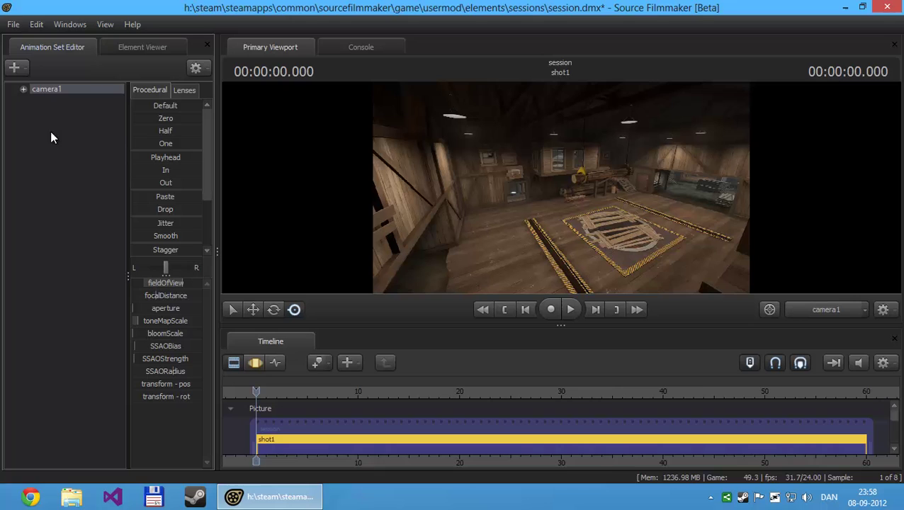
click(23, 89)
click(37, 100)
click(80, 196)
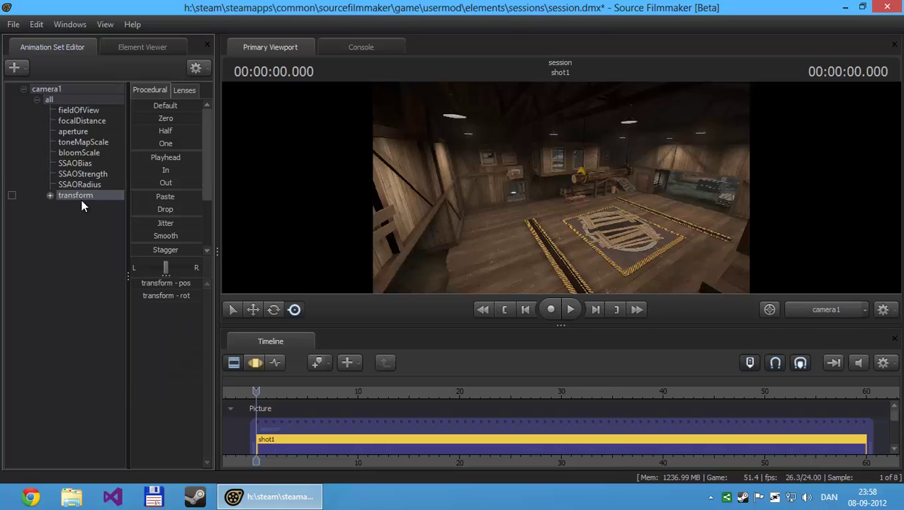
click(832, 310)
drag(561, 187, 439, 173)
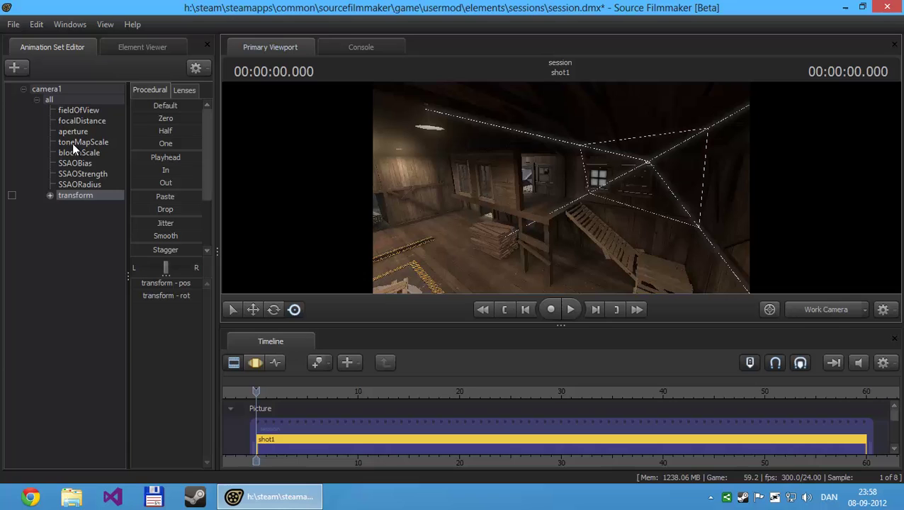
Apply the view_target_camera rig to camera1 and select the ViewTarget pos control
right_click(59, 88)
mouse_move(81, 205)
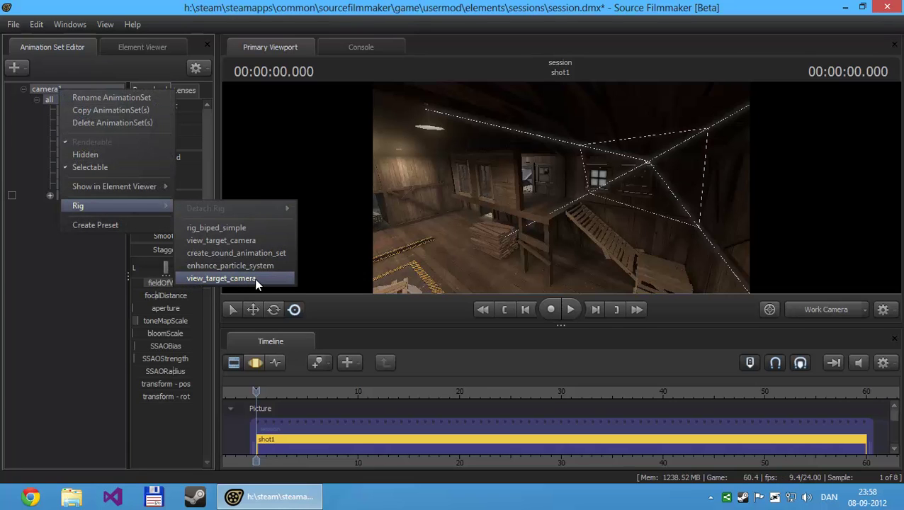
click(221, 278)
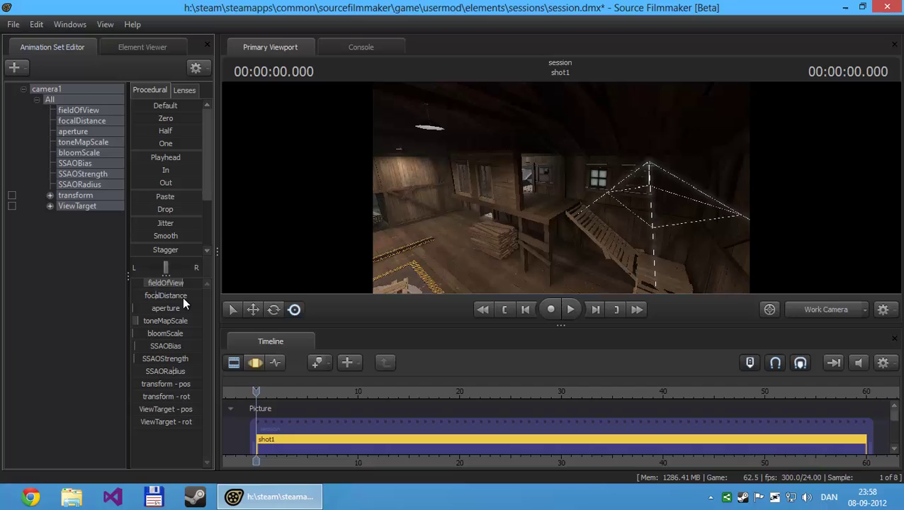
click(71, 206)
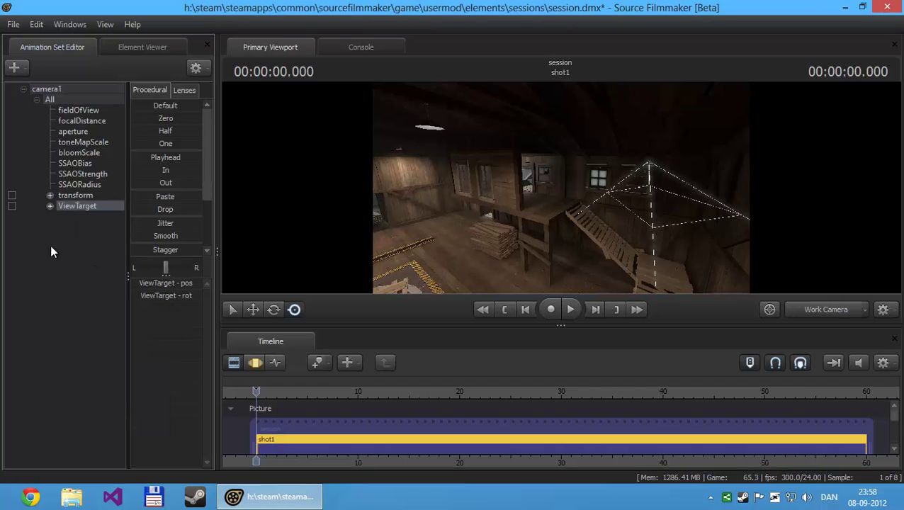
click(50, 206)
click(78, 217)
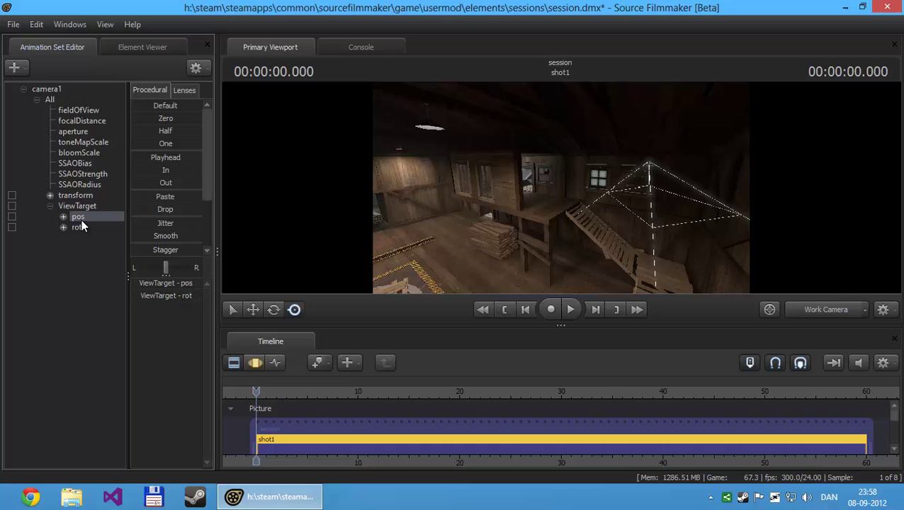
With the Move tool, drag camera1's ViewTarget onto the stacked planks
click(253, 310)
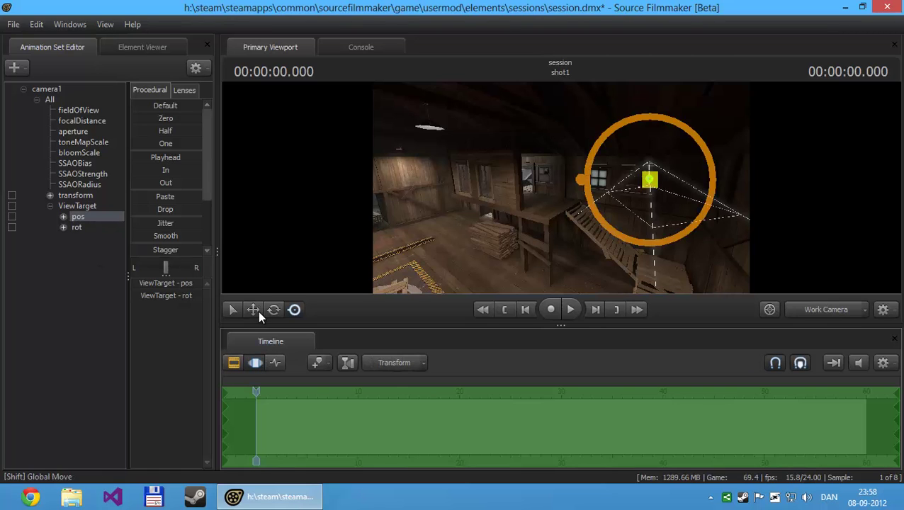
drag(645, 181, 397, 203)
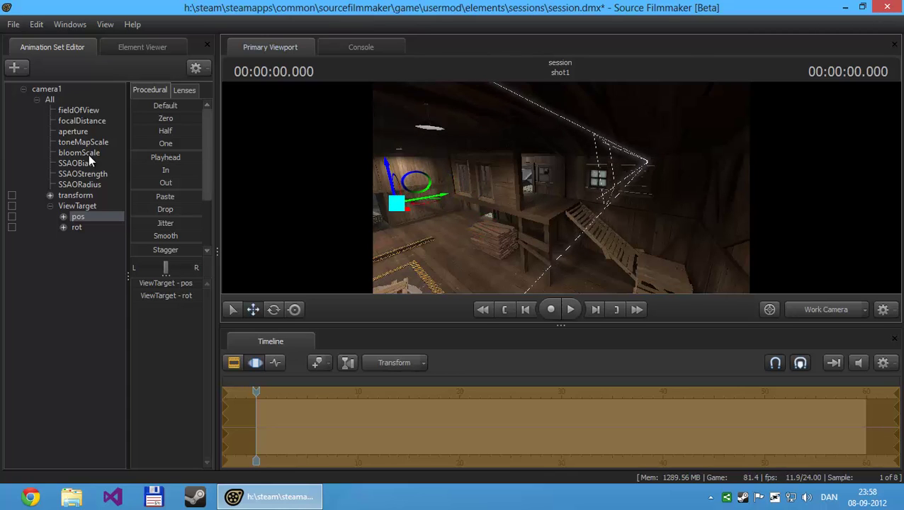
drag(395, 204, 507, 231)
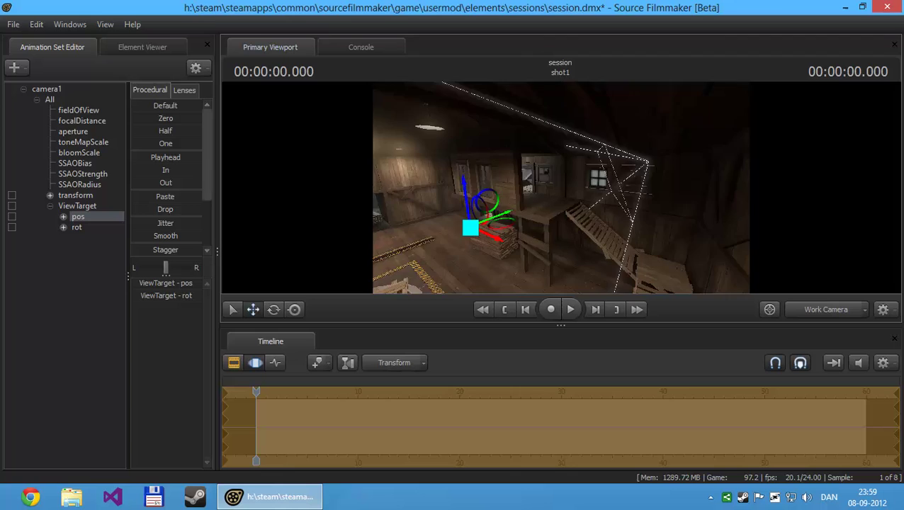